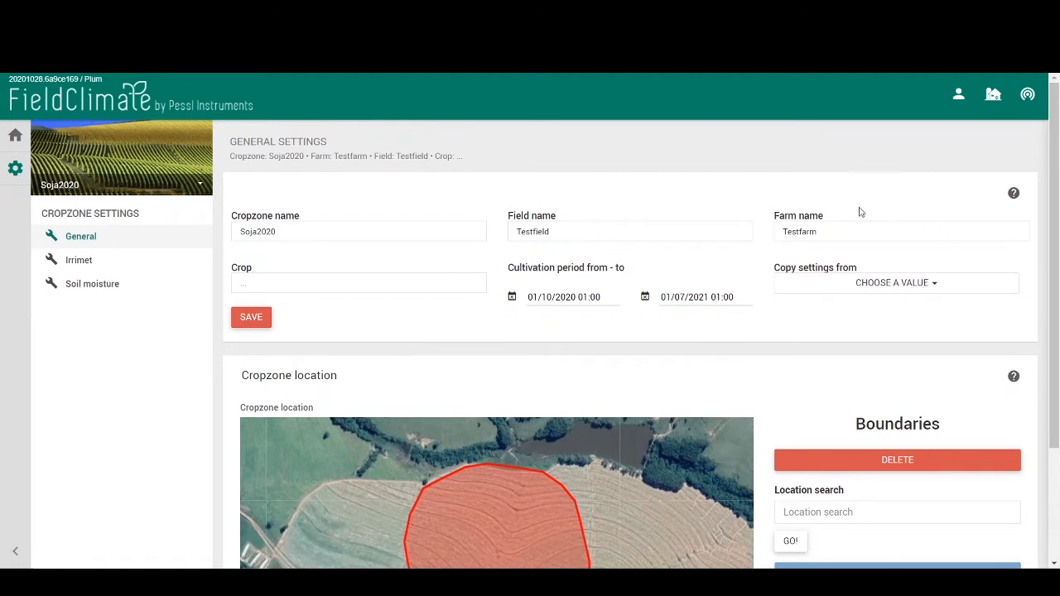
# Review the cropzone location map and the cropzone, field and farm names in the general settings
pyautogui.scroll(-2, 553, 369)
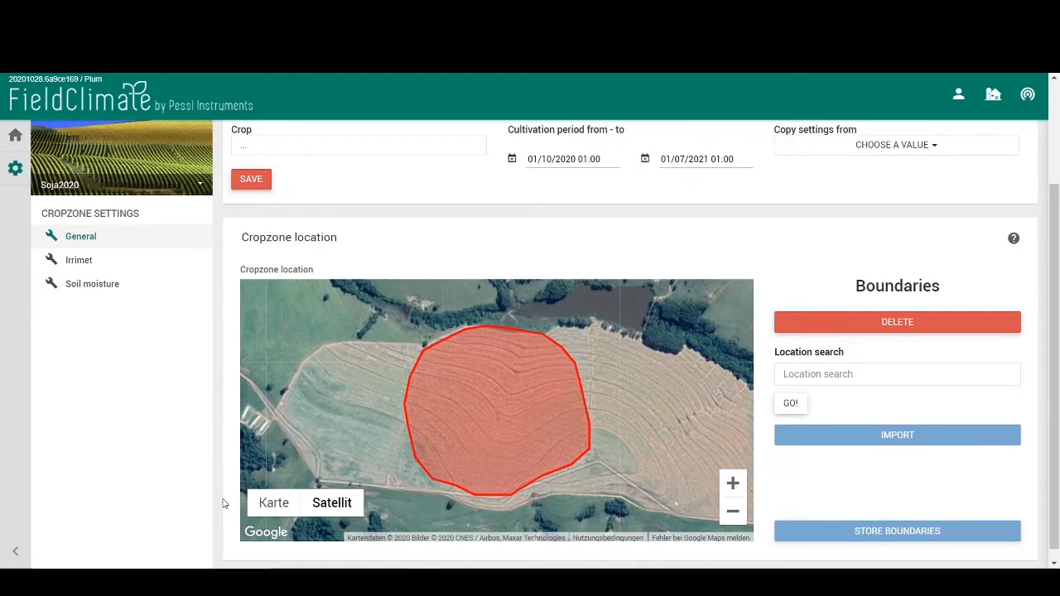
pyautogui.scroll(3, 223, 503)
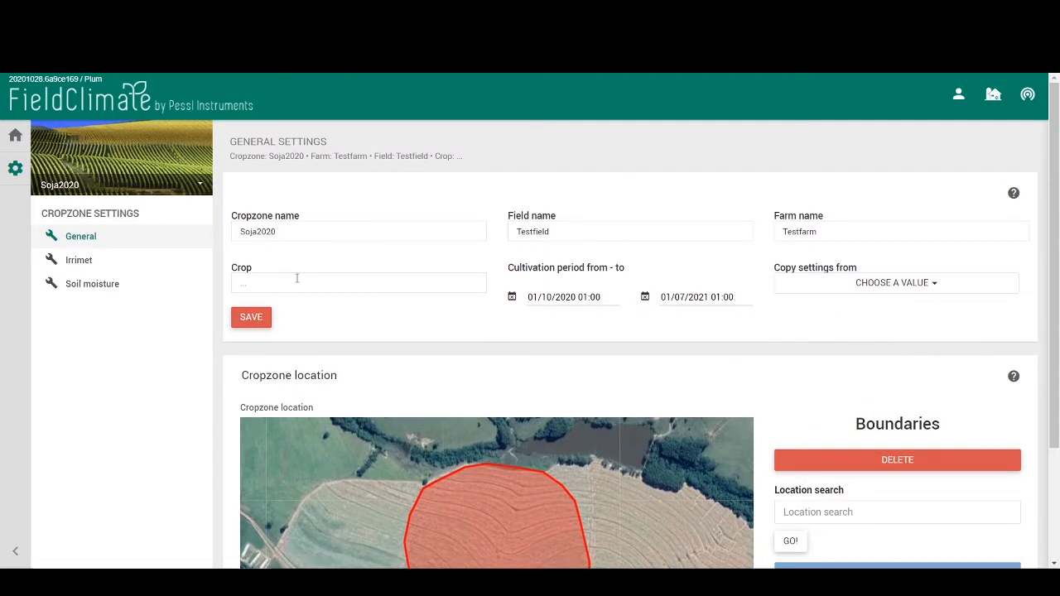
pyautogui.moveTo(298, 236); pyautogui.dragTo(234, 239)
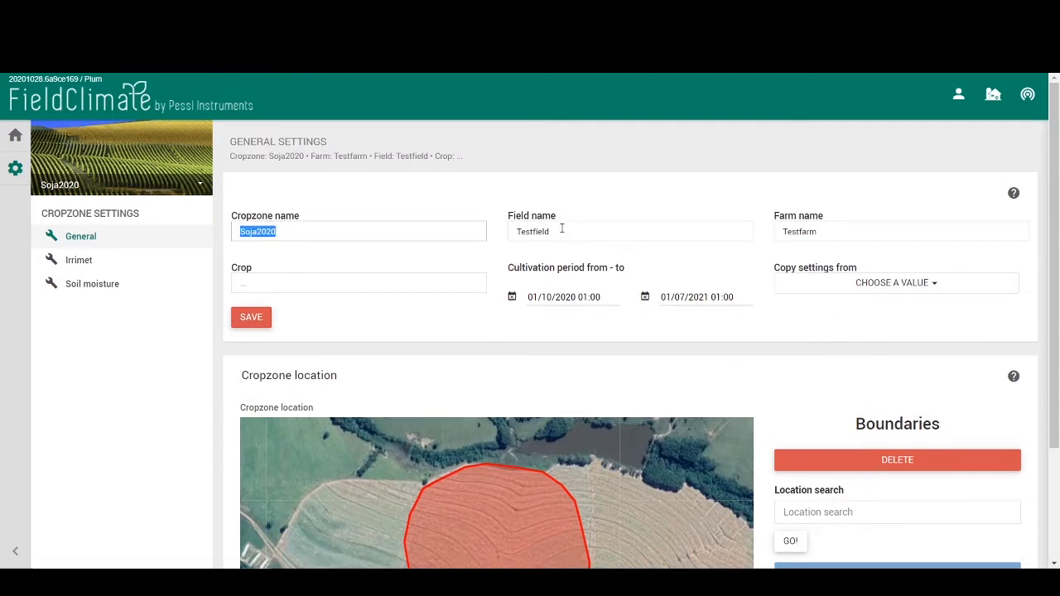
pyautogui.moveTo(561, 229); pyautogui.dragTo(515, 231)
pyautogui.moveTo(839, 232); pyautogui.dragTo(760, 248)
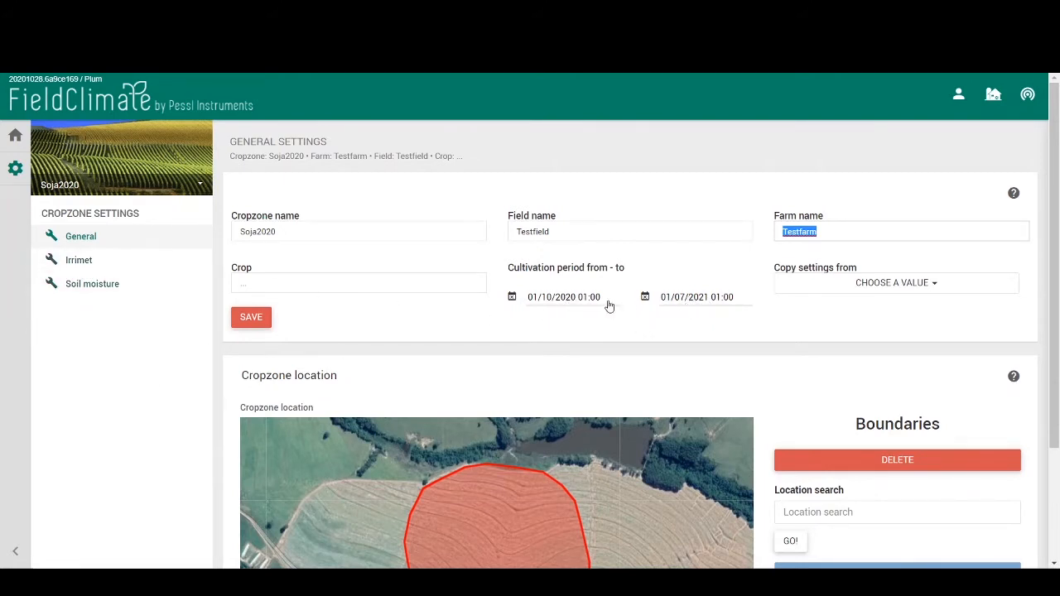
# Choose Soybeans as the Irrimet crop type for the Soja2020 cropzone
pyautogui.click(91, 265)
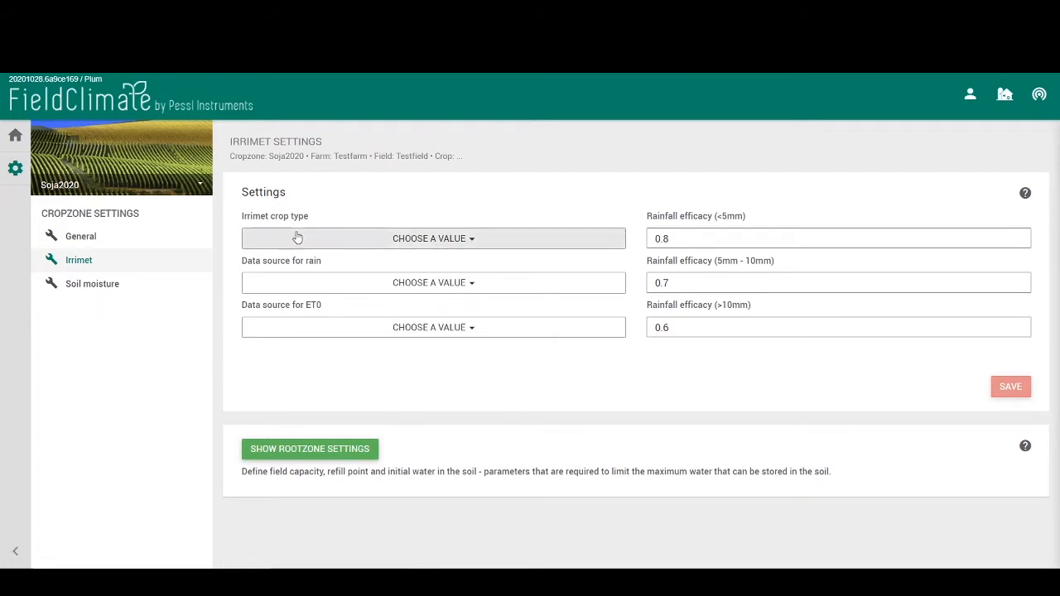
pyautogui.click(405, 238)
pyautogui.scroll(-5, 447, 298)
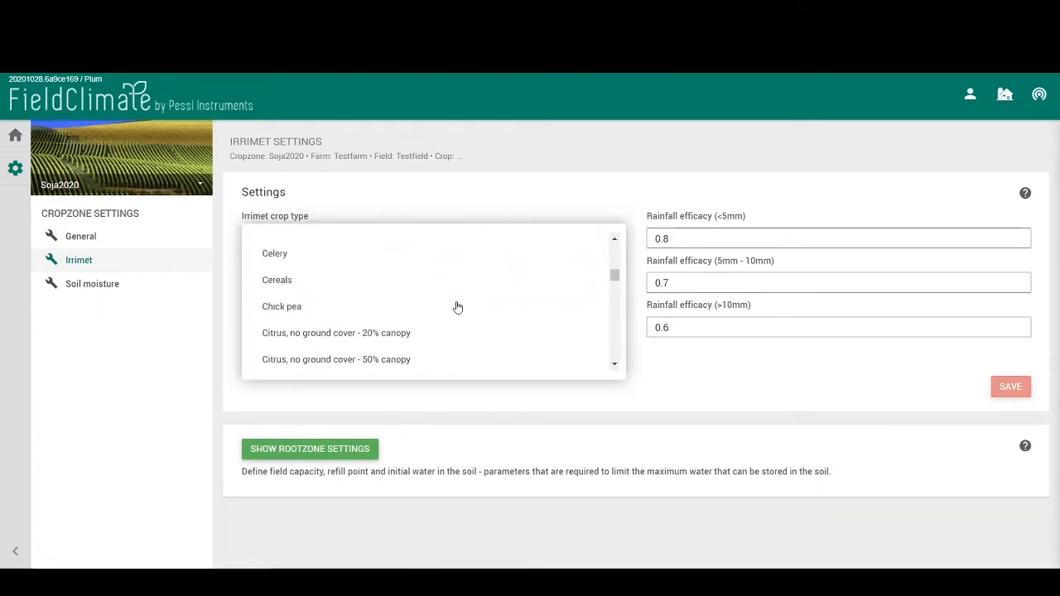
pyautogui.scroll(-12, 457, 307)
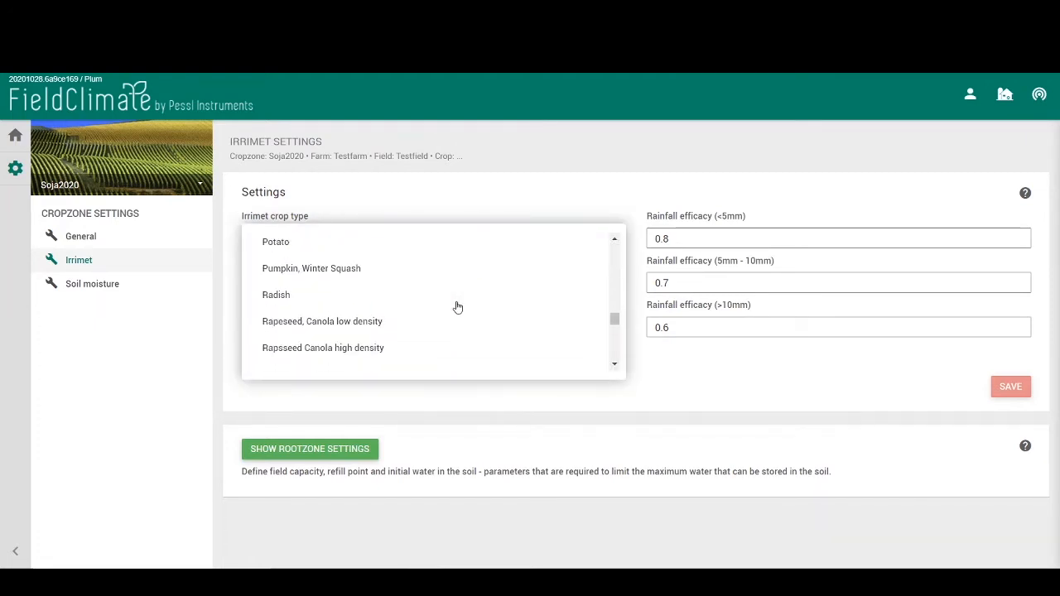
pyautogui.scroll(-10, 439, 309)
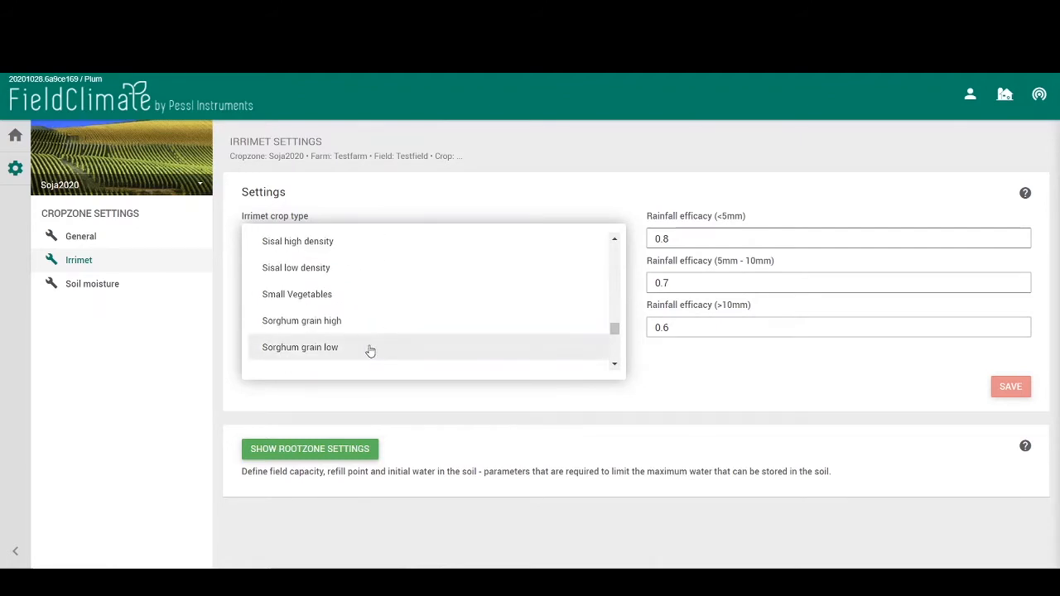
pyautogui.scroll(2, 371, 350)
pyautogui.scroll(-4, 374, 350)
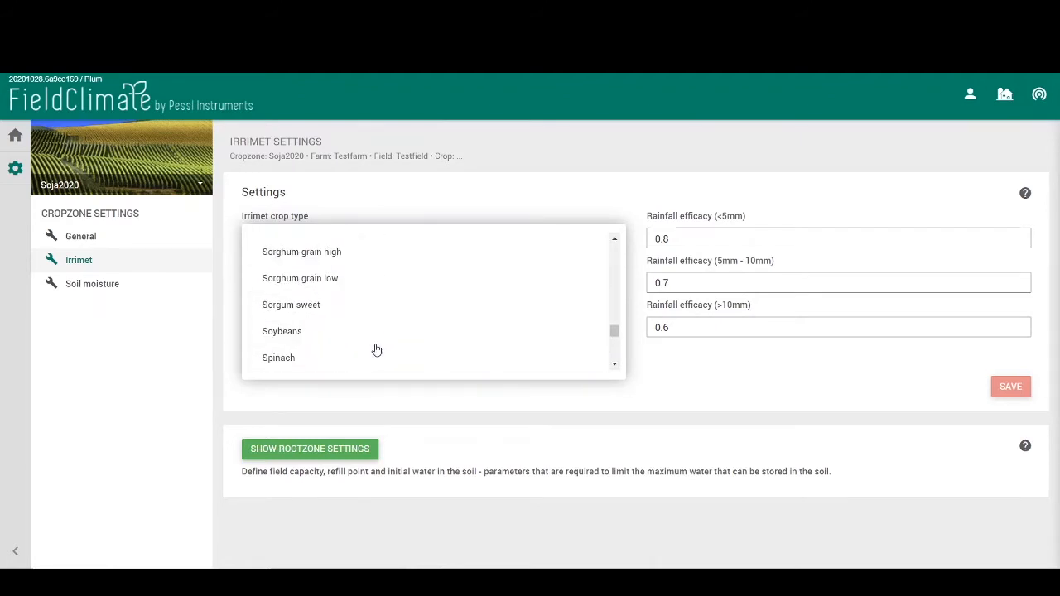
pyautogui.click(300, 334)
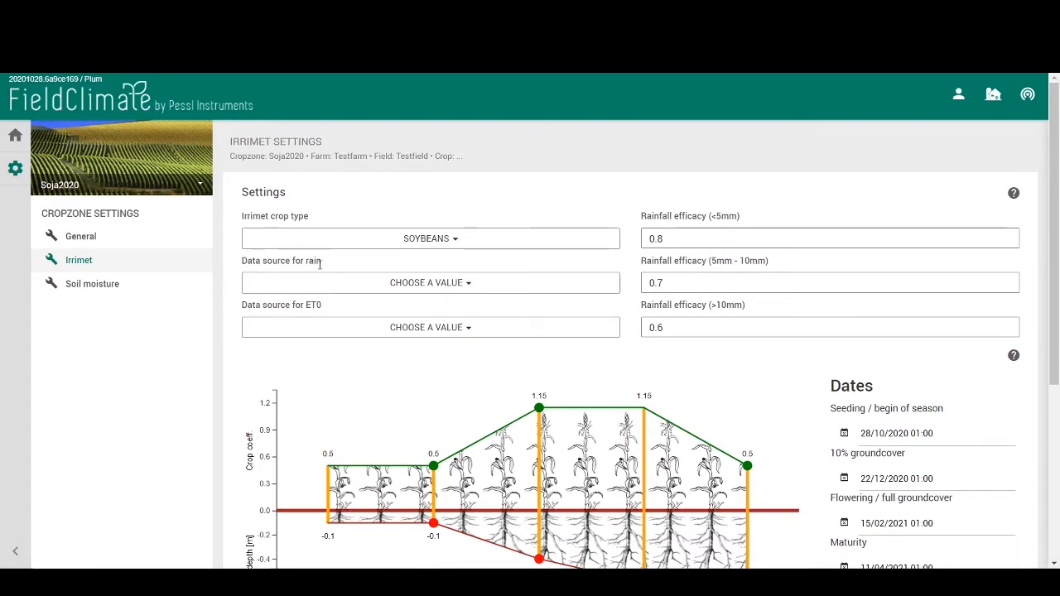
# Use station 00203EB4 (iMetos 3.3) as the data source for both rain and ET0, and save the Irrimet settings
pyautogui.click(418, 283)
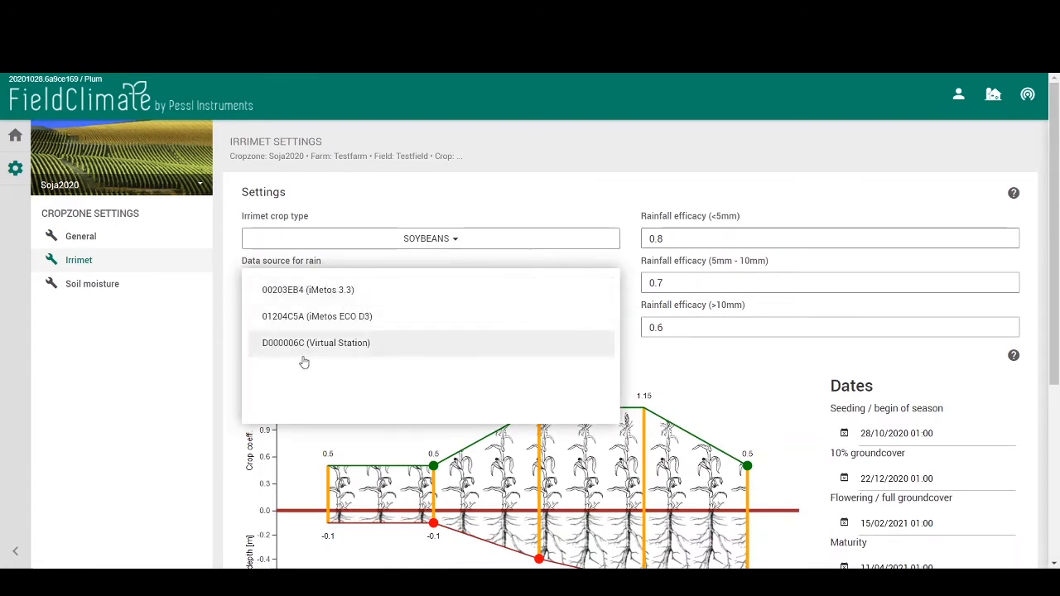
pyautogui.click(341, 294)
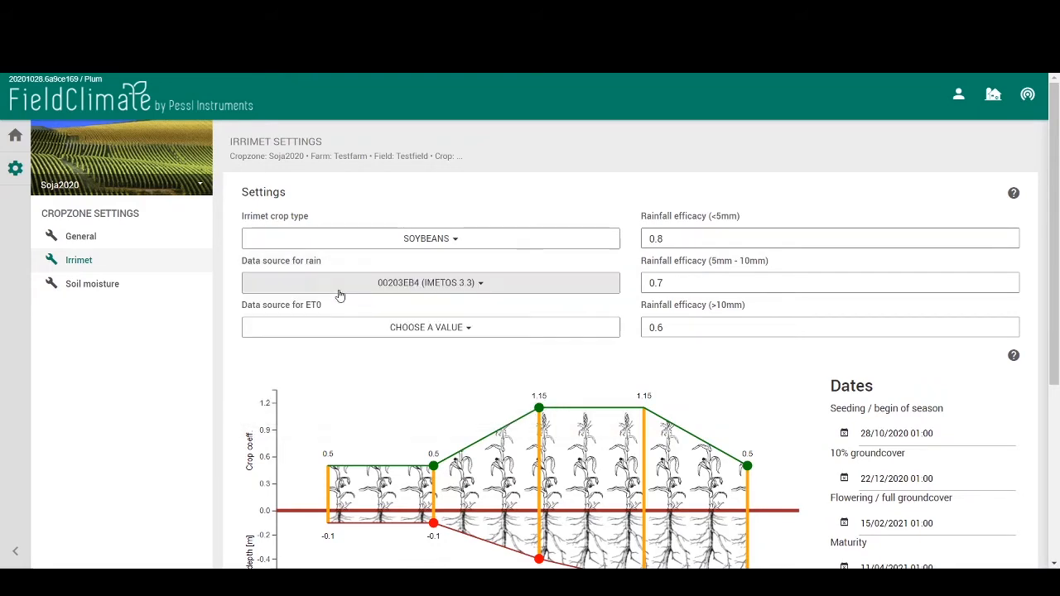
pyautogui.click(433, 333)
pyautogui.click(350, 335)
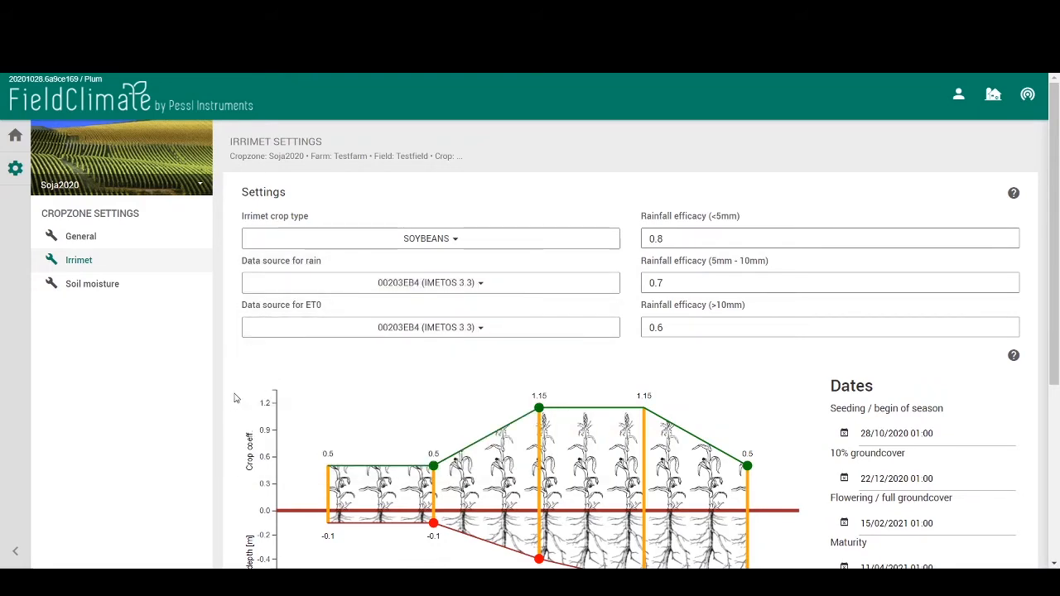
pyautogui.scroll(-3, 235, 398)
pyautogui.click(998, 502)
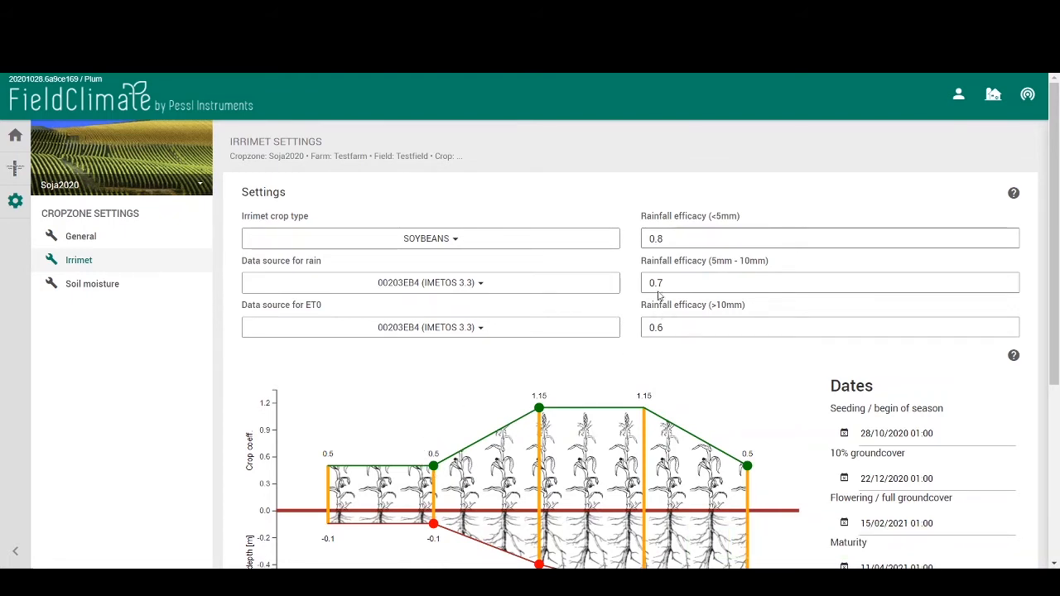
# Set rainfall efficacy to 0.8 above 10 mm, 0.8 for 5–10 mm and 0.9 below 5 mm, and consult the Irrimet settings help
pyautogui.click(687, 329)
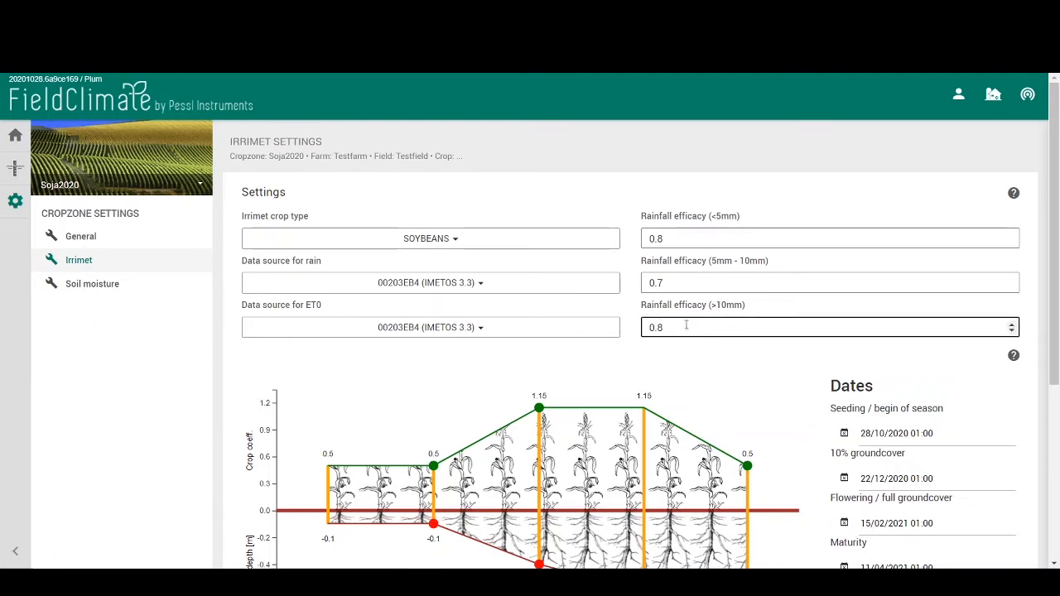
pyautogui.click(677, 284)
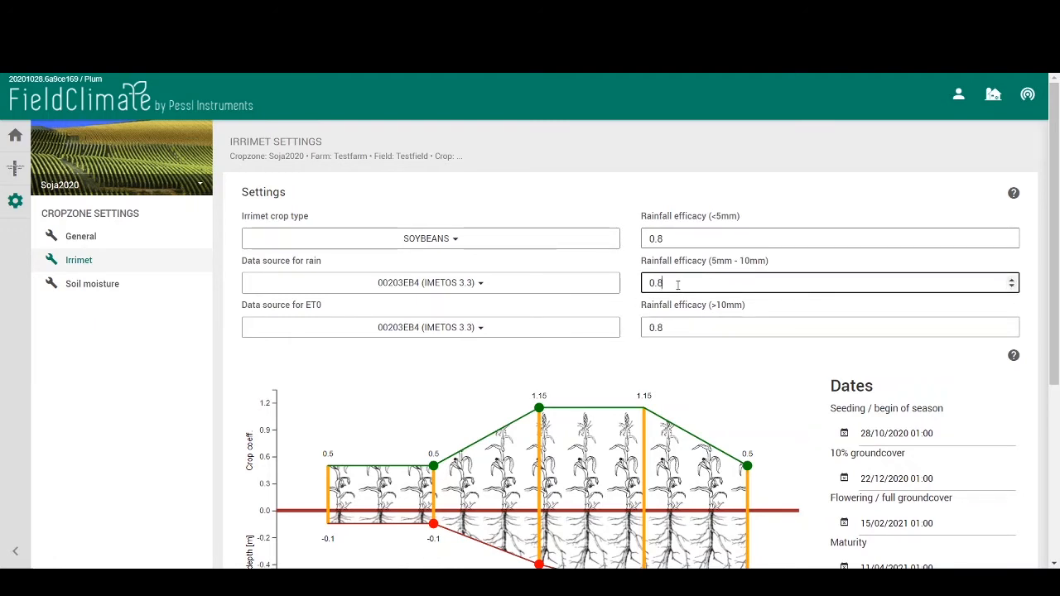
pyautogui.click(675, 240)
pyautogui.press('BackSpace')
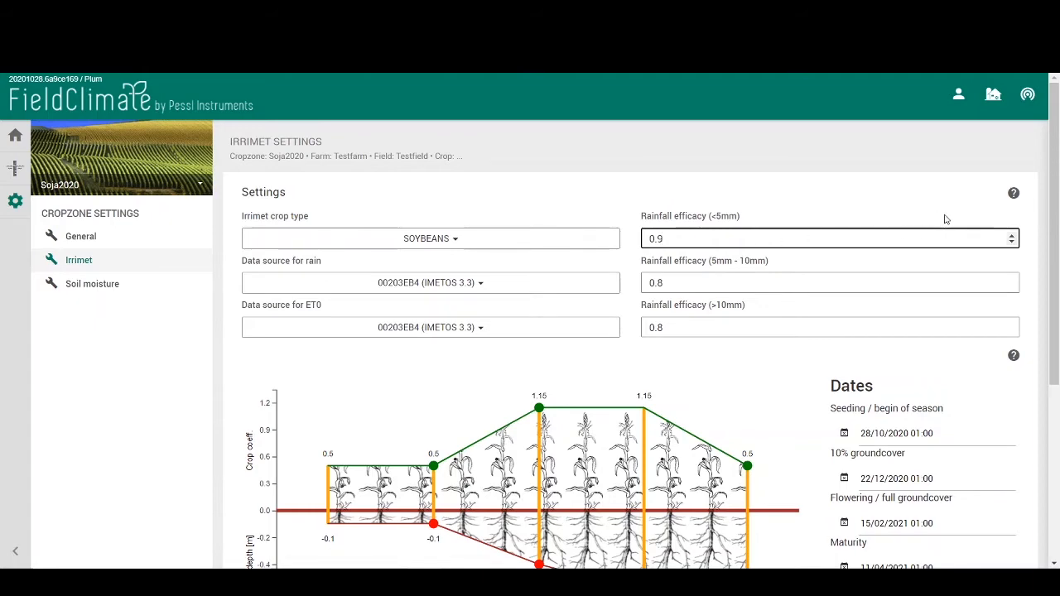
pyautogui.click(1013, 195)
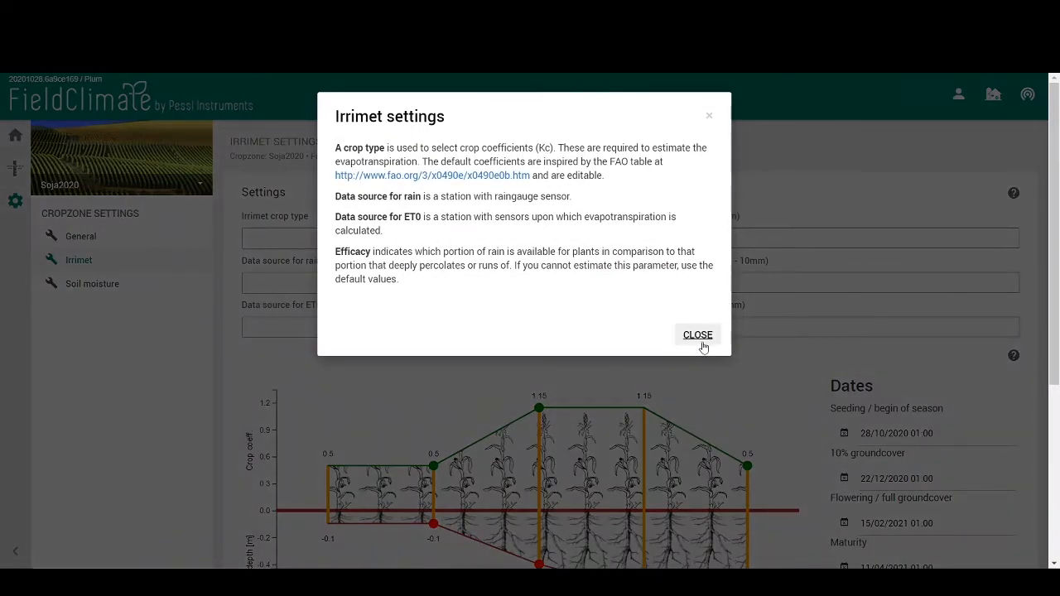
pyautogui.click(698, 336)
# Try to set the seeding date to 11/10/2020 and move the 10% groundcover date into November 2020
pyautogui.scroll(-3, 246, 454)
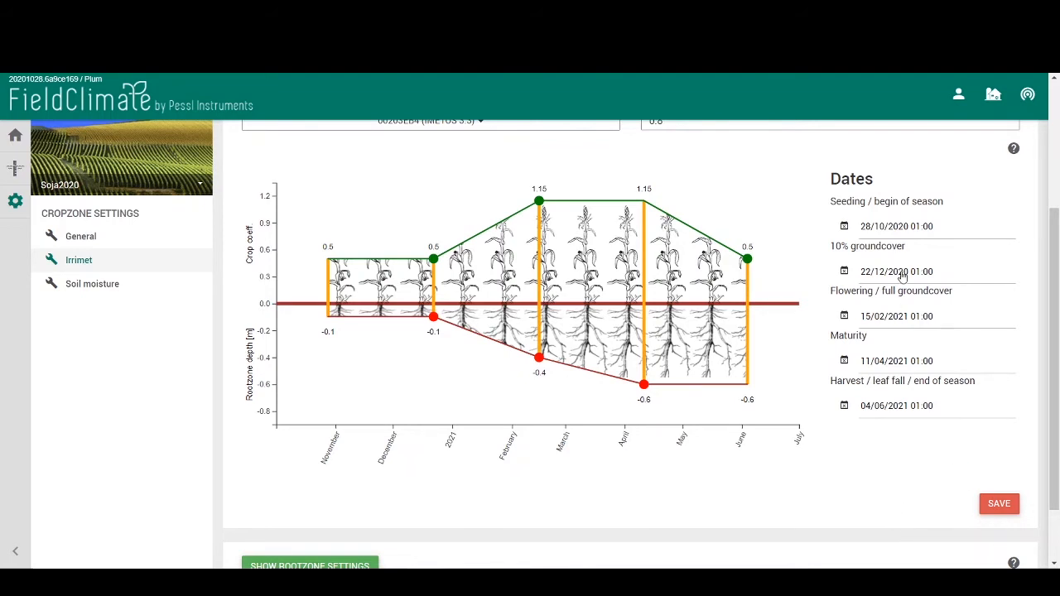
pyautogui.click(894, 231)
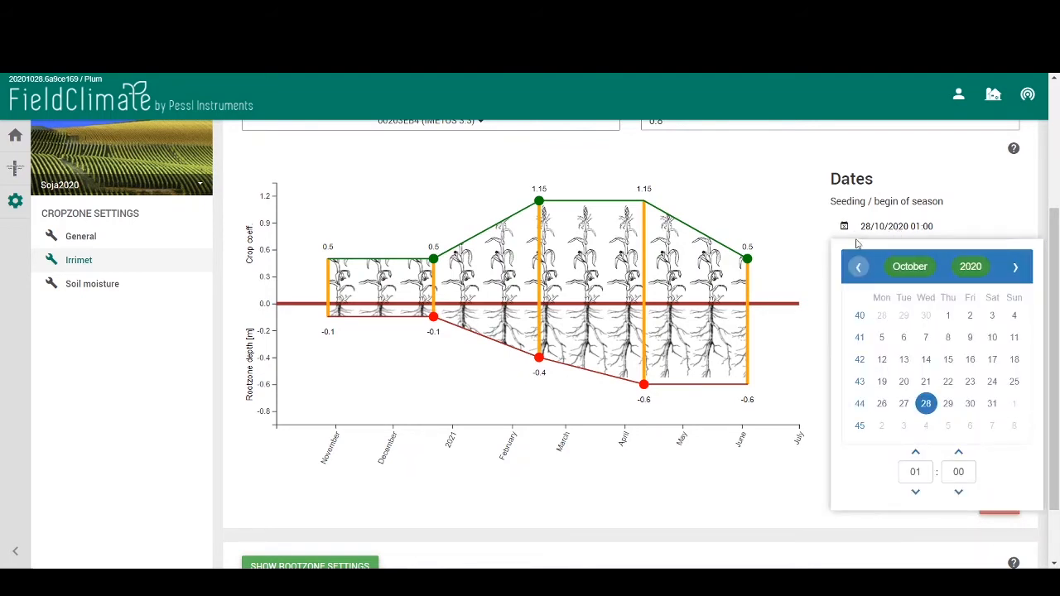
pyautogui.click(1014, 337)
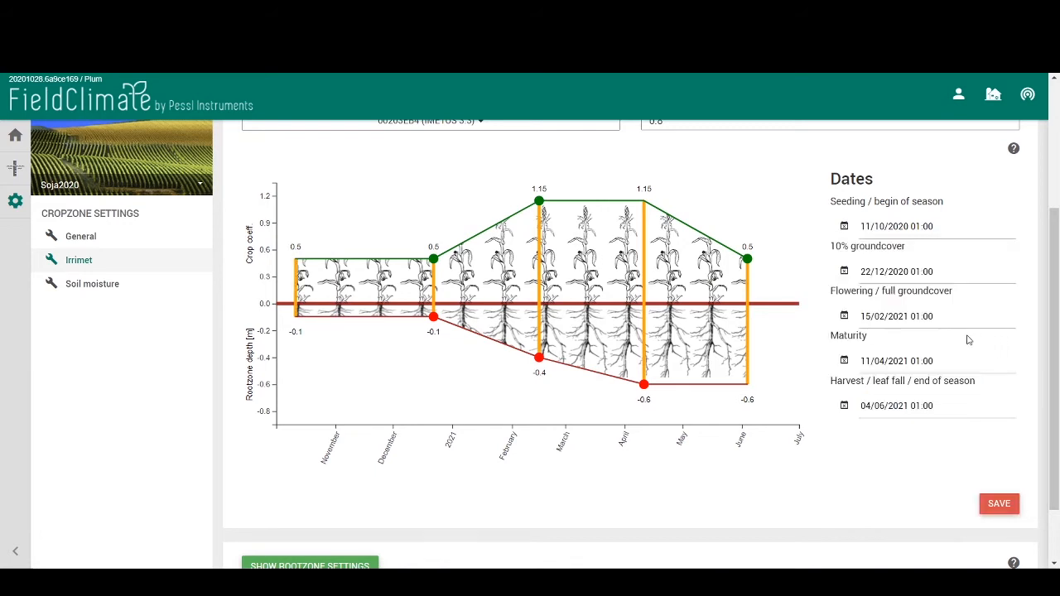
pyautogui.click(902, 281)
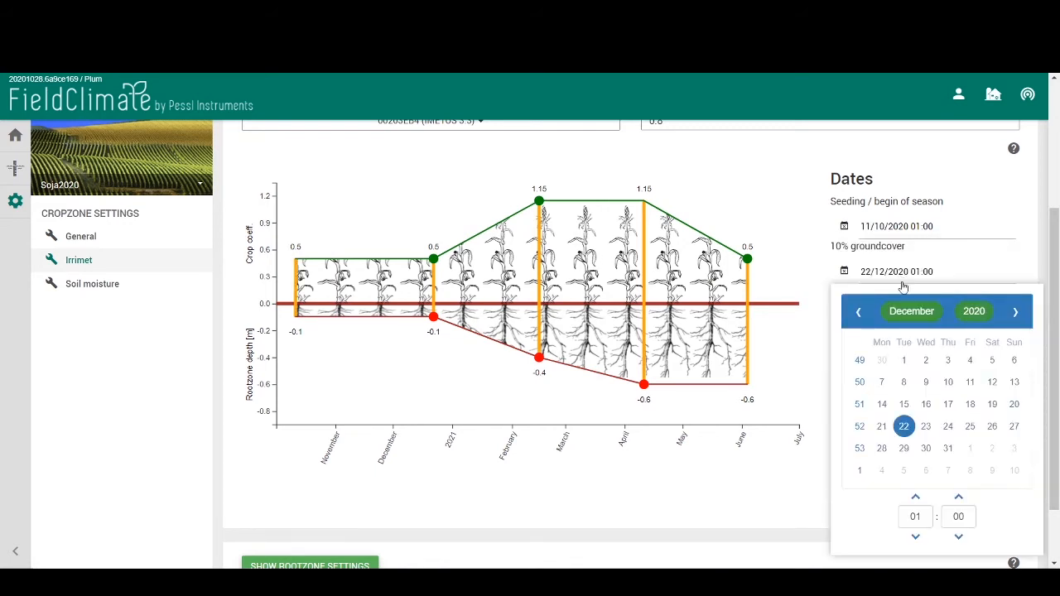
pyautogui.click(858, 312)
pyautogui.click(973, 393)
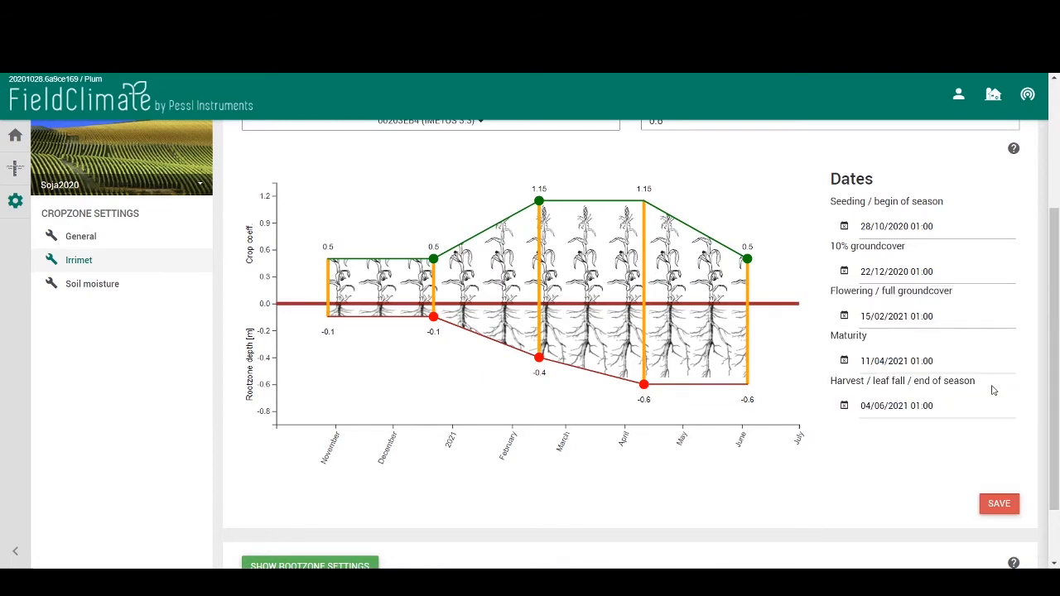
# Set the 10% groundcover date to 07/11/2020
pyautogui.click(897, 282)
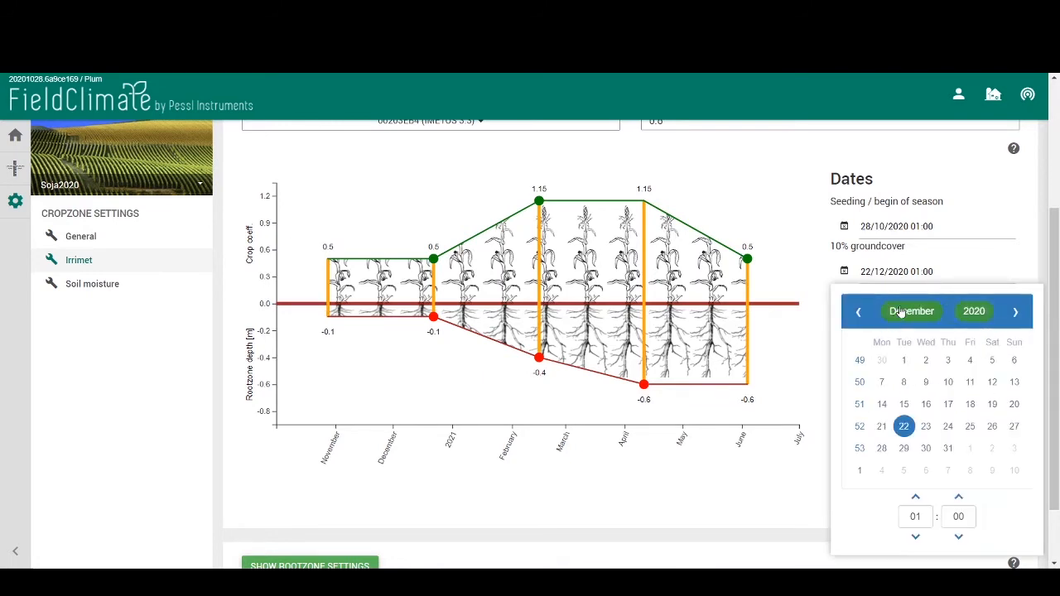
pyautogui.click(907, 311)
pyautogui.click(943, 469)
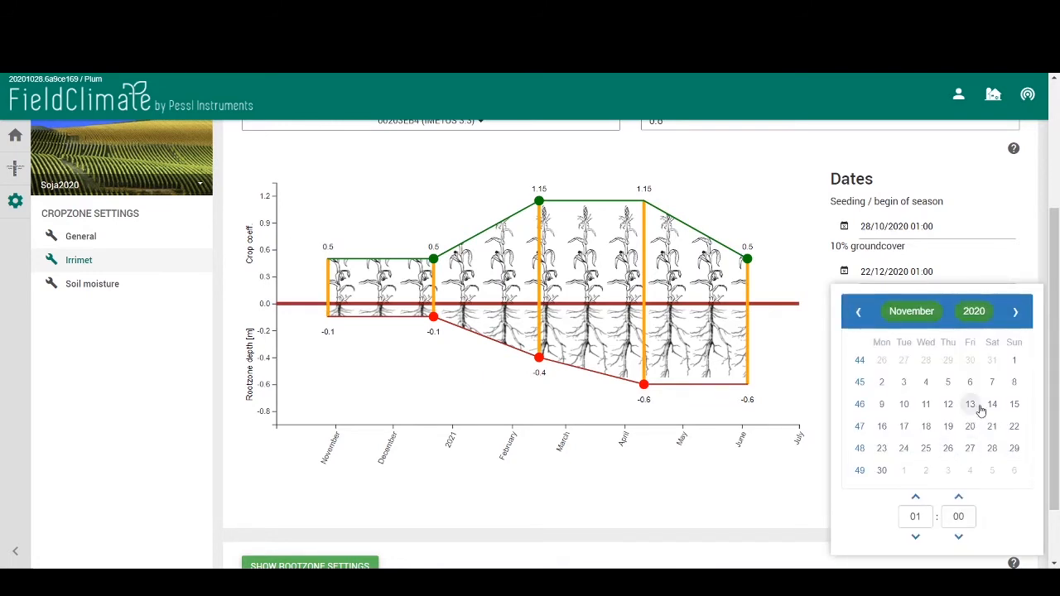
pyautogui.click(992, 386)
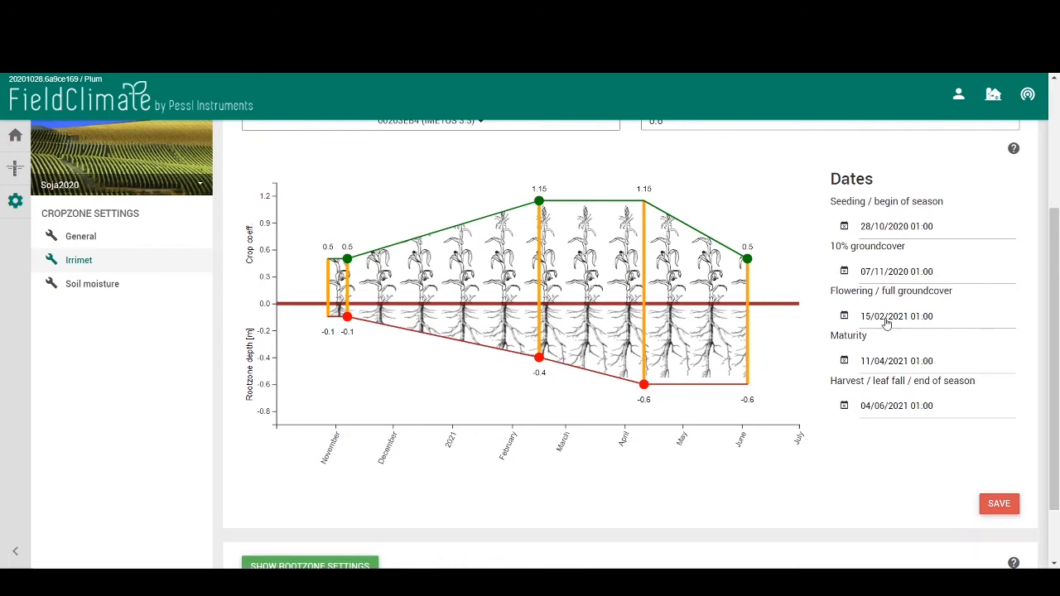
# Set the flowering / full groundcover date to 31/12/2020
pyautogui.click(886, 321)
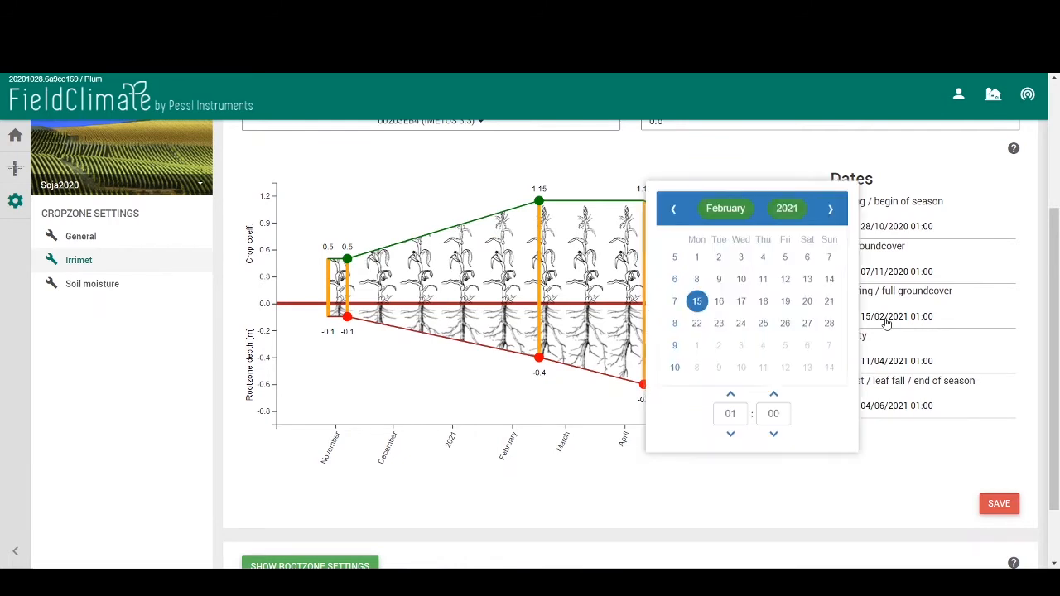
pyautogui.click(728, 210)
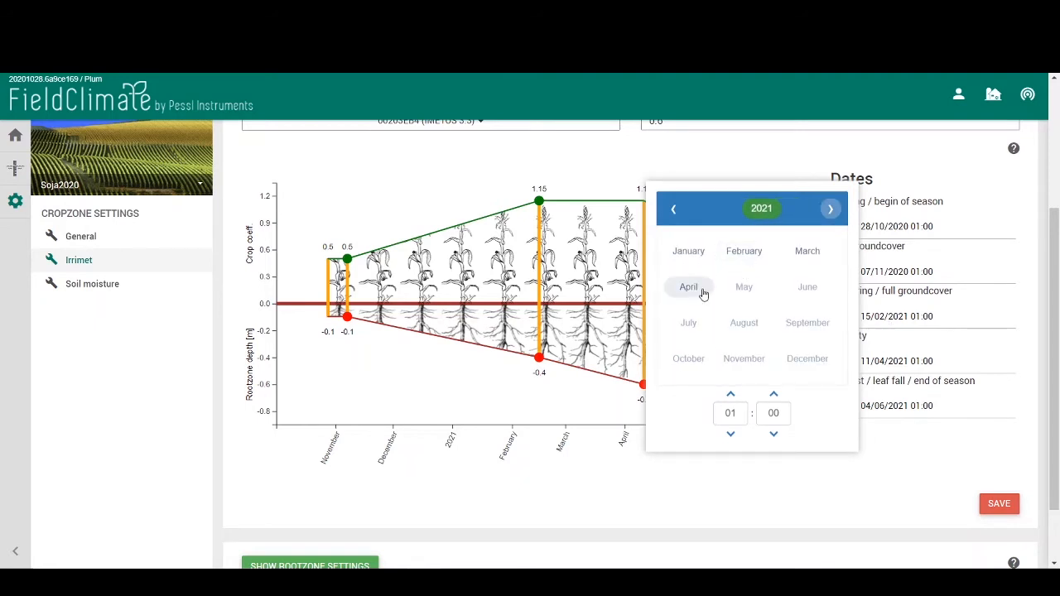
pyautogui.click(673, 209)
pyautogui.click(815, 361)
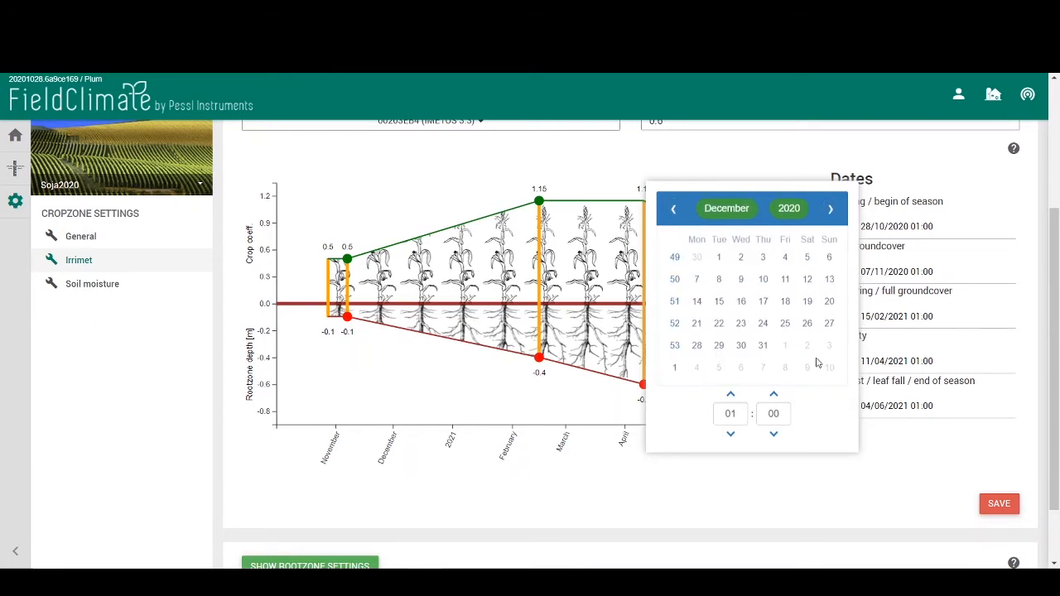
pyautogui.click(761, 345)
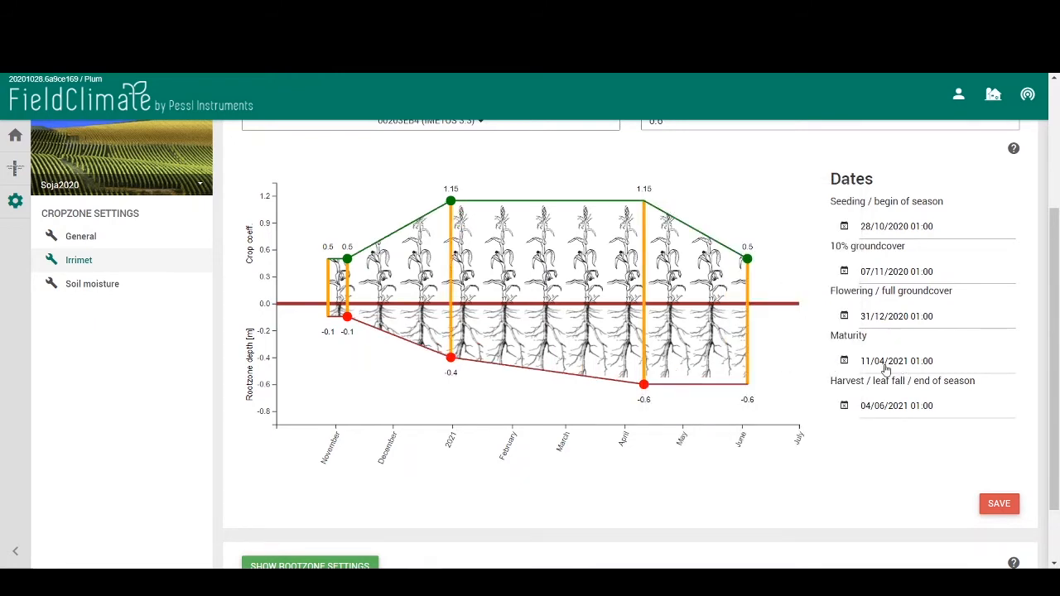
# Set the maturity date to 20/02/2021
pyautogui.click(884, 364)
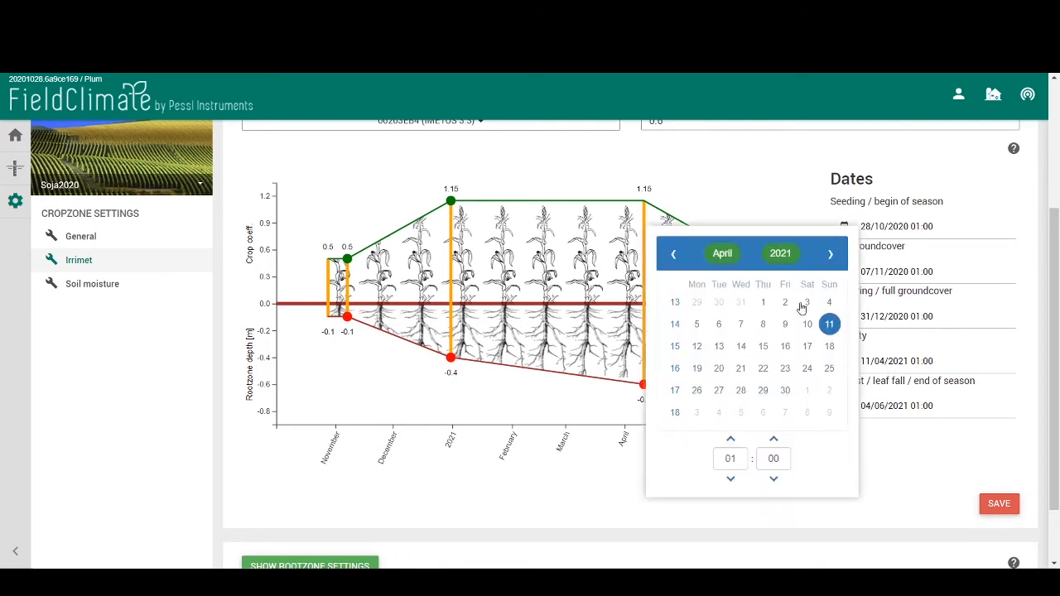
pyautogui.click(725, 254)
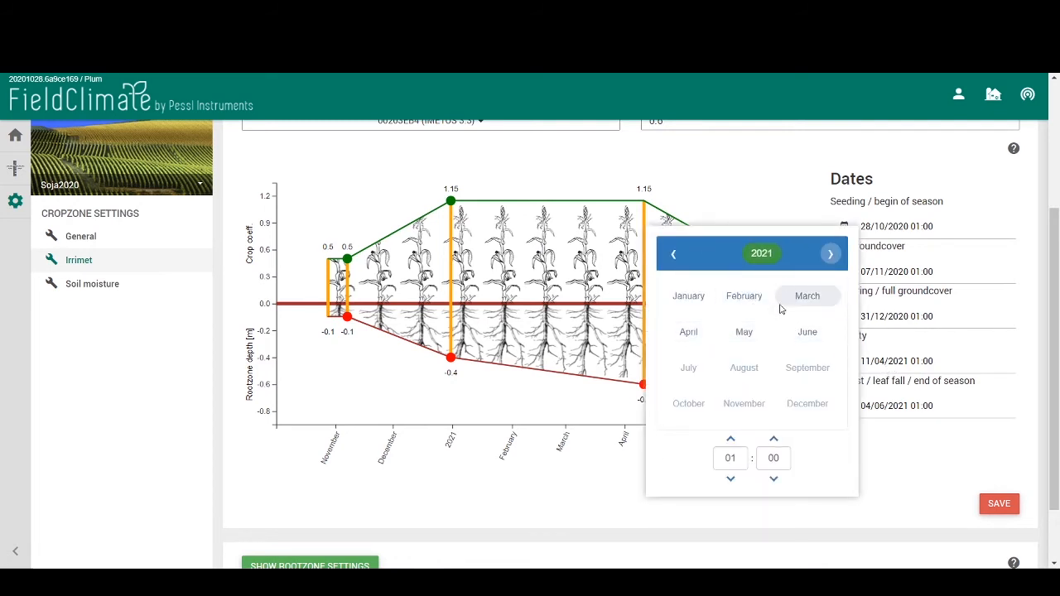
pyautogui.click(744, 295)
pyautogui.click(797, 351)
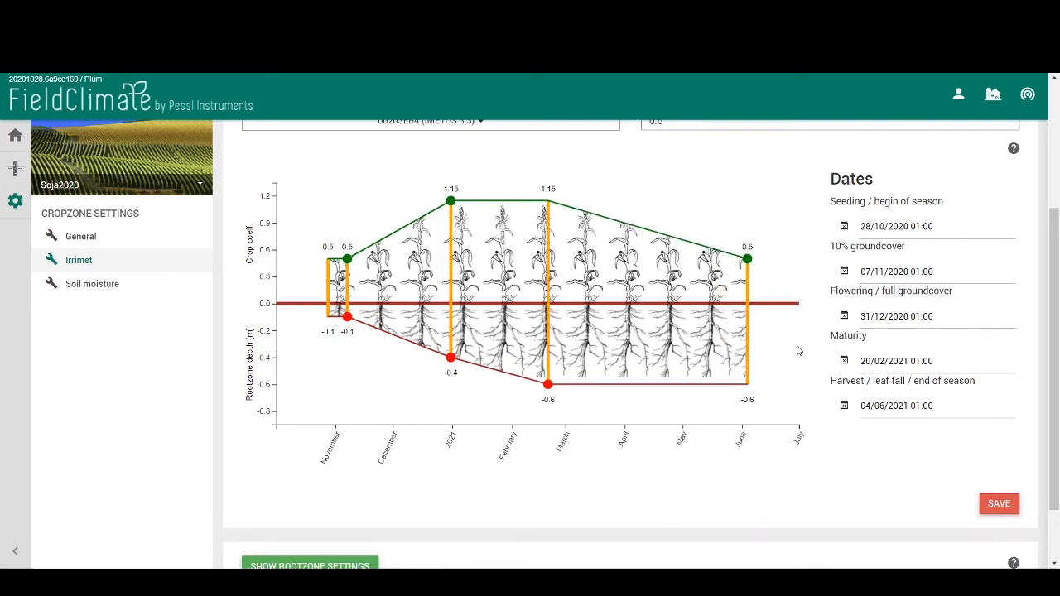
# Set the harvest / end of season date to 31/03/2021 and save the growth stage settings
pyautogui.click(901, 405)
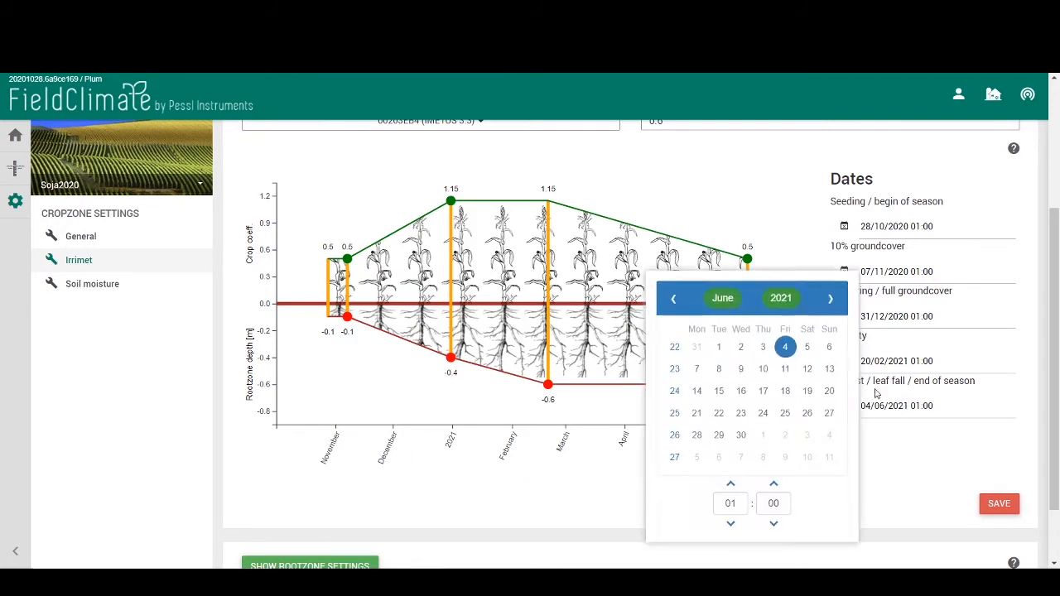
pyautogui.click(726, 299)
pyautogui.click(809, 342)
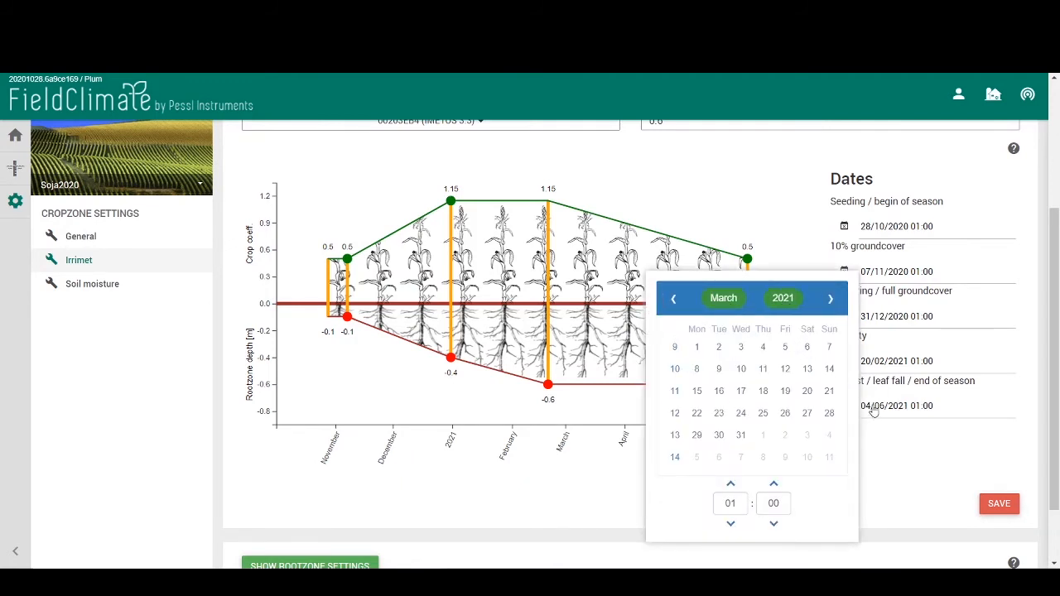
pyautogui.click(737, 436)
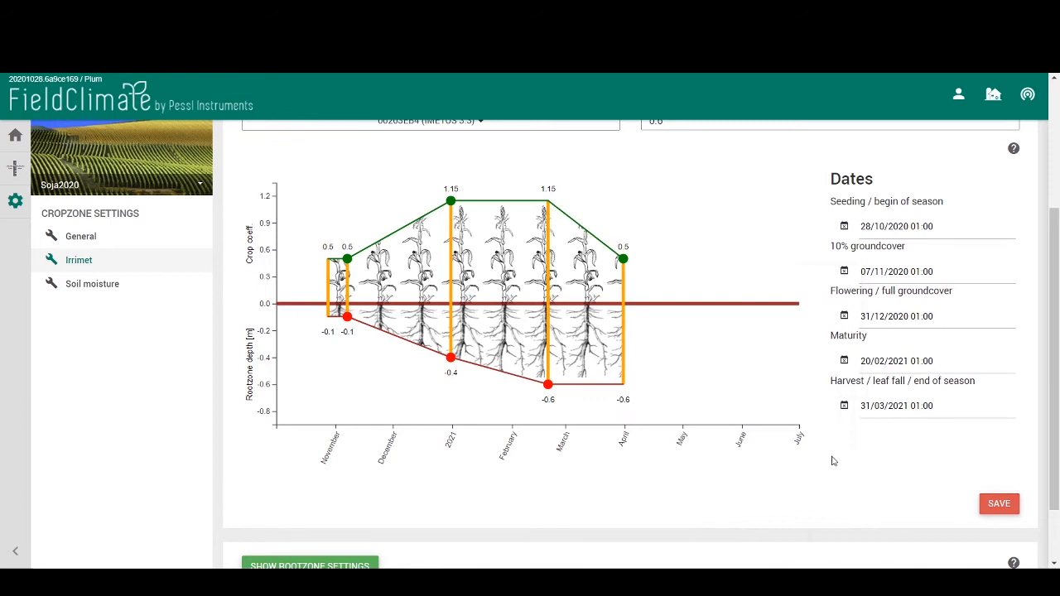
pyautogui.click(993, 504)
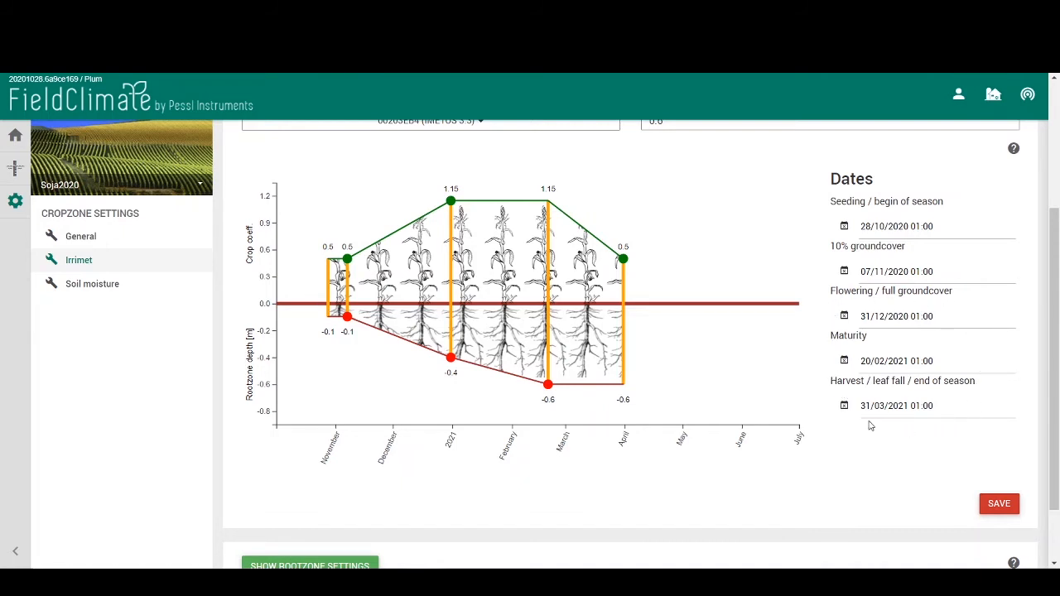
pyautogui.click(999, 508)
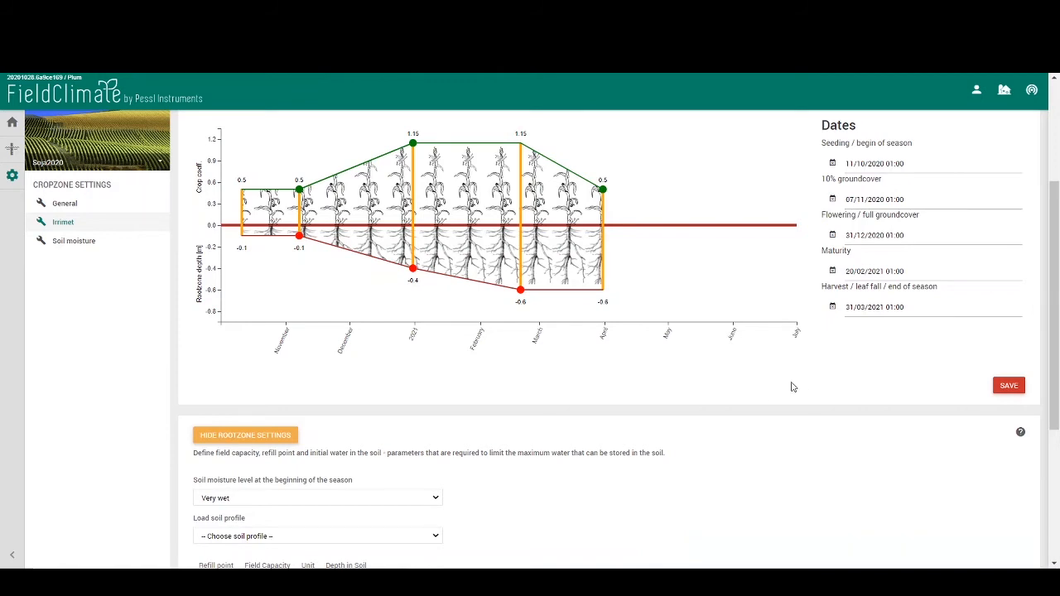
# Load the "Light with good texture" soil profile in the rootzone settings
pyautogui.scroll(-3, 801, 387)
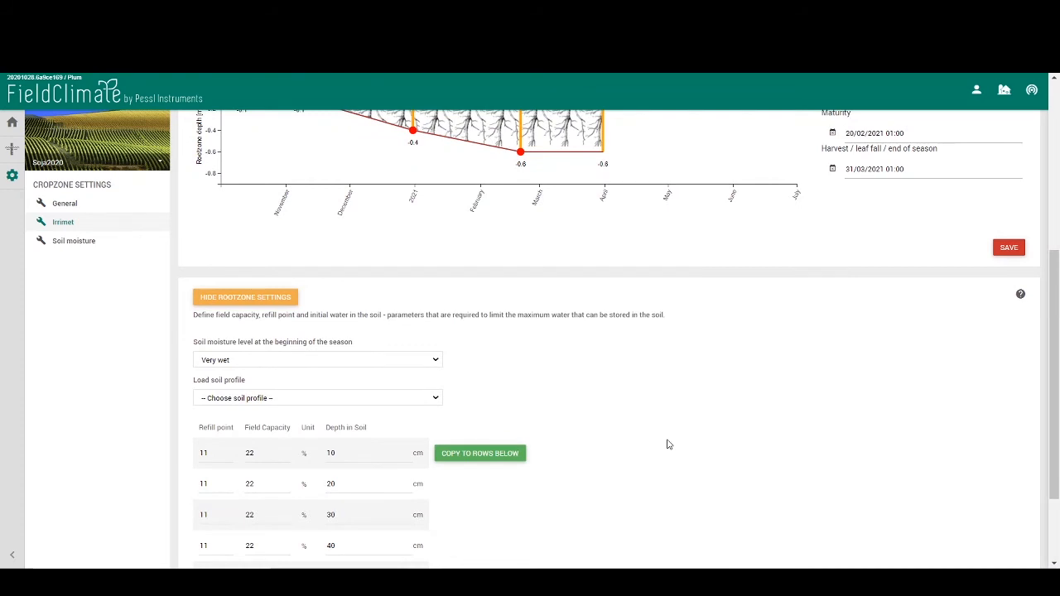
pyautogui.scroll(3, 681, 436)
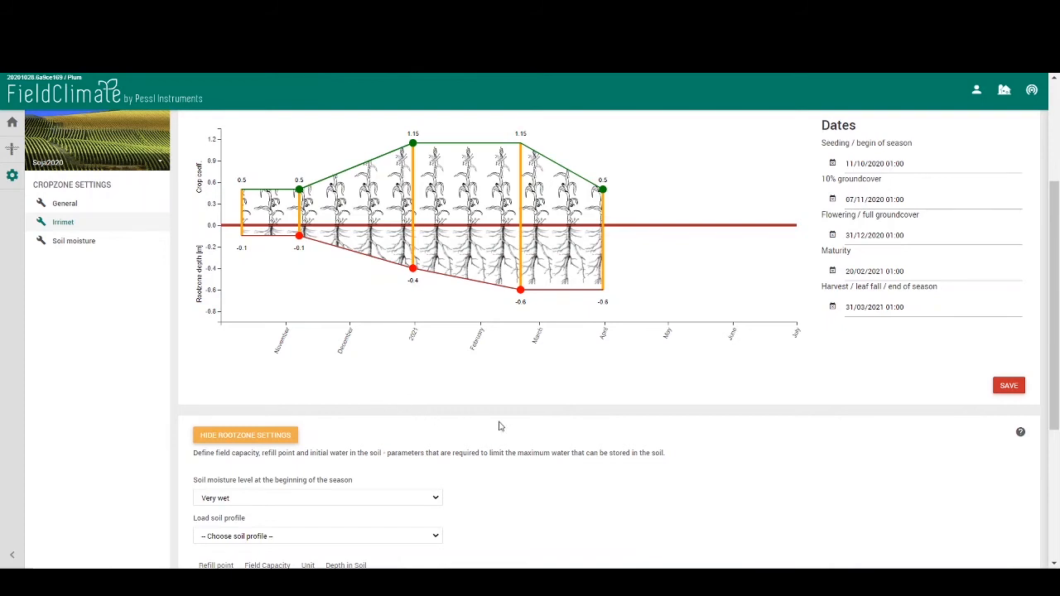
pyautogui.scroll(-1, 641, 416)
pyautogui.scroll(-1, 641, 417)
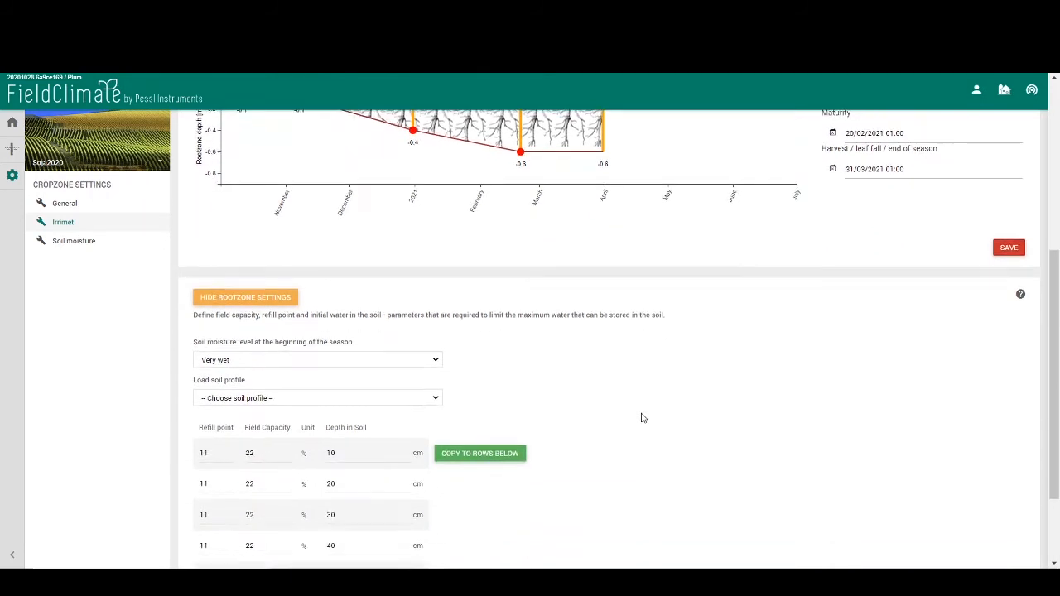
pyautogui.scroll(-2, 641, 417)
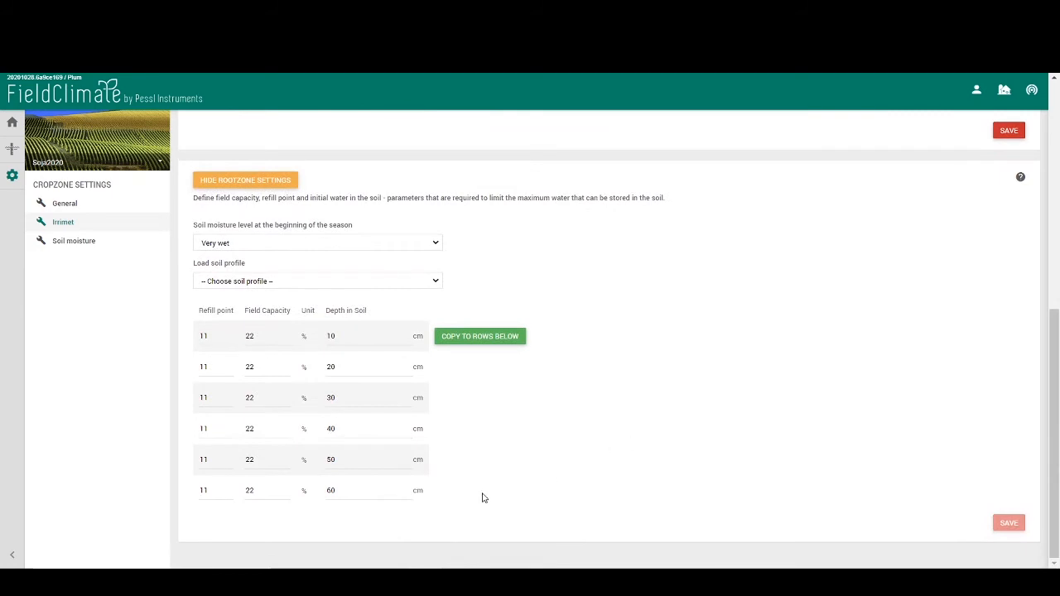
pyautogui.click(268, 285)
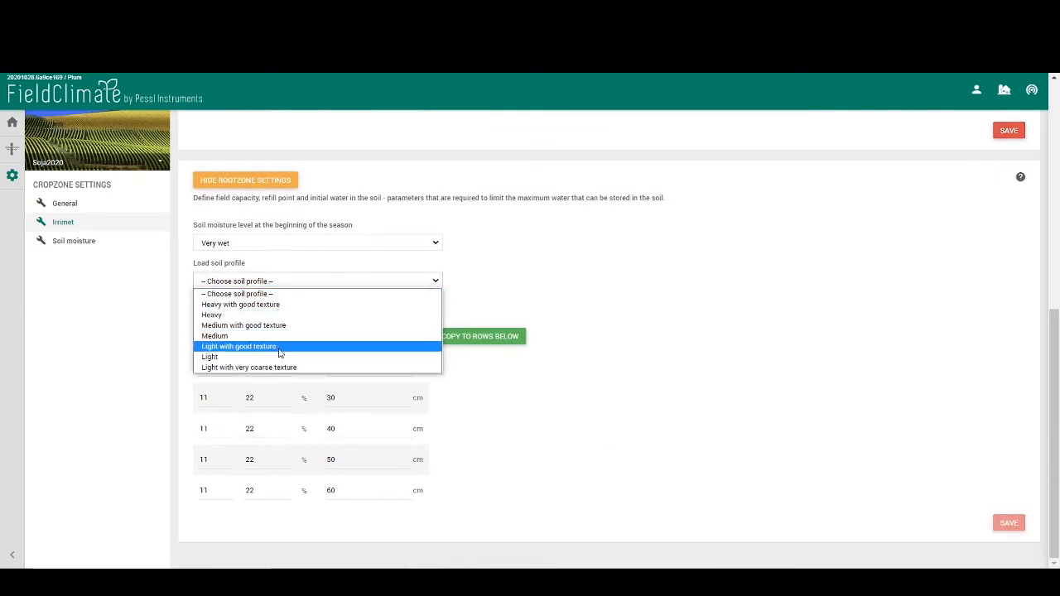
pyautogui.click(280, 347)
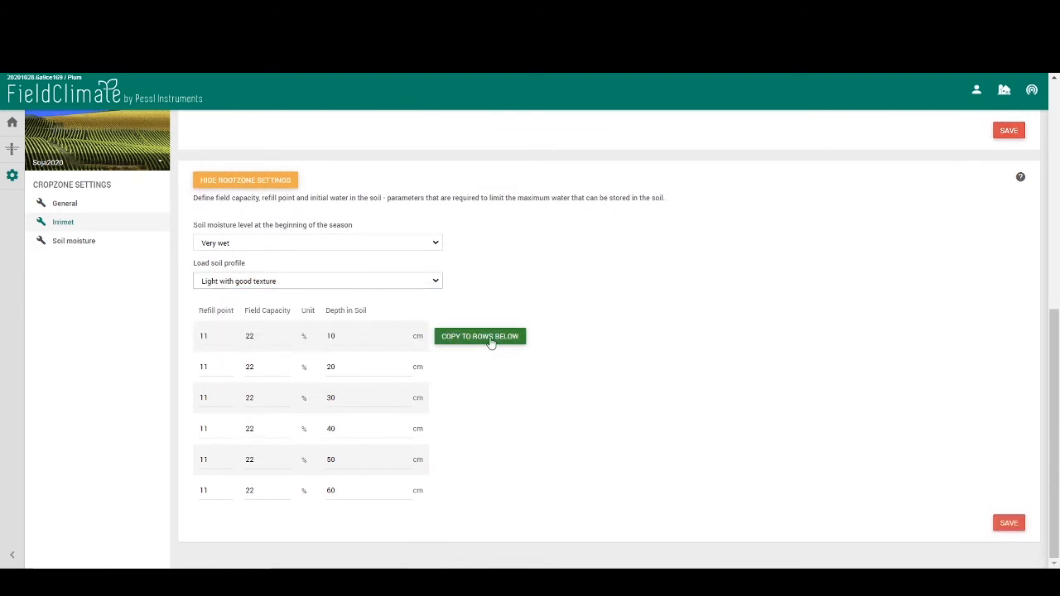
# Choose Very wet as the soil moisture level at the beginning of the season and save the rootzone settings
pyautogui.click(252, 245)
pyautogui.click(251, 267)
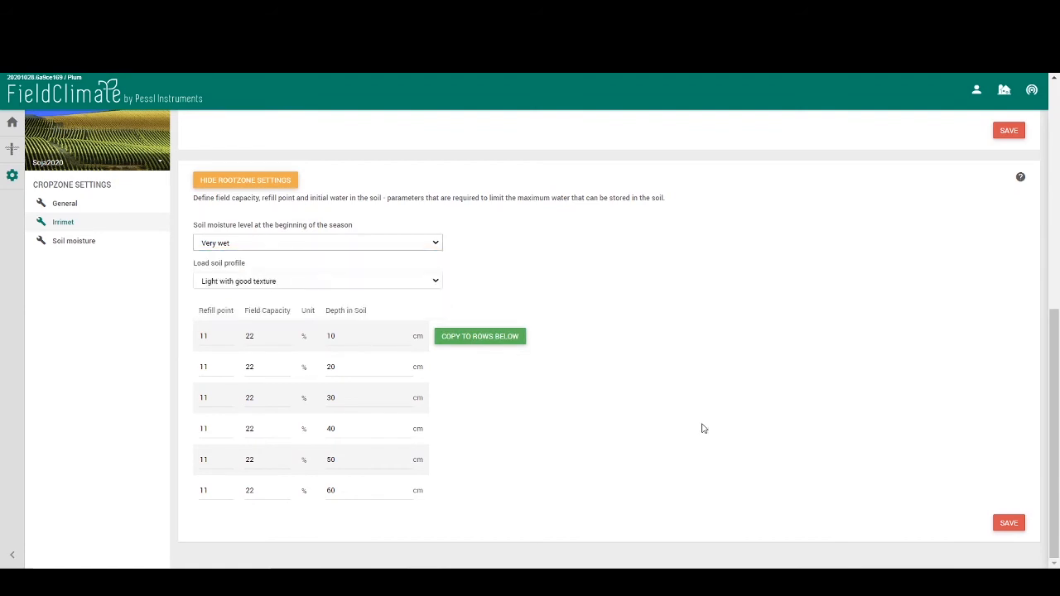
pyautogui.click(990, 524)
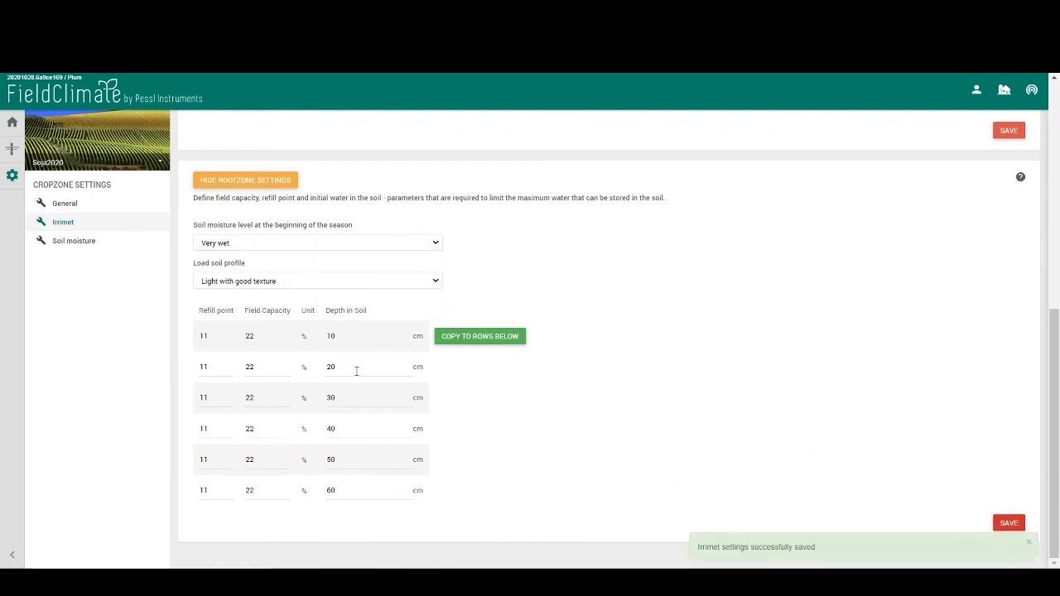
# Open the Irrimet water balance of the Soja2020 cropzone and examine its charts for the entire cultivation period
pyautogui.click(11, 154)
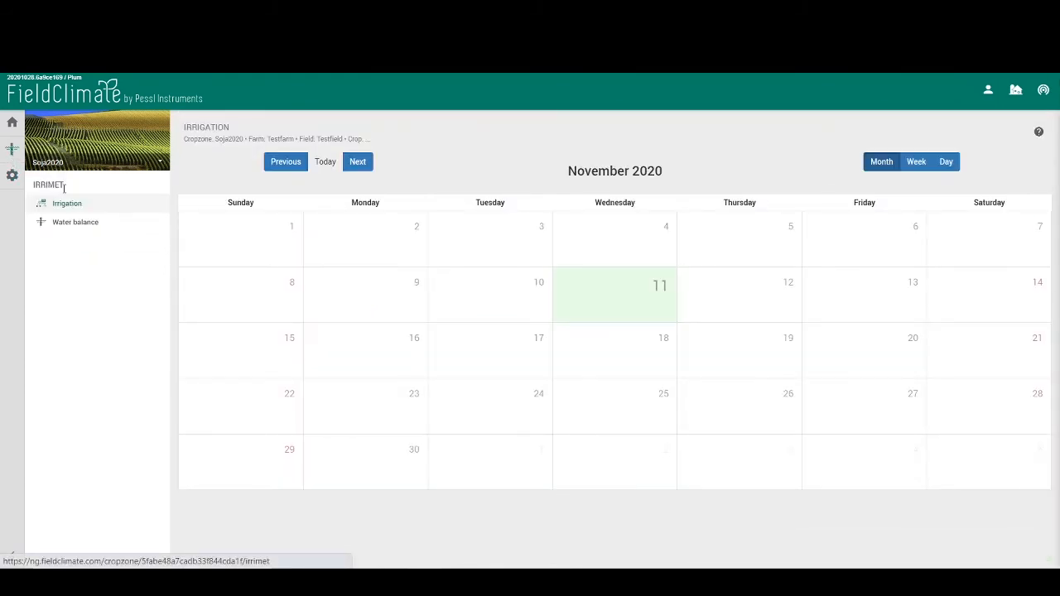
pyautogui.click(83, 231)
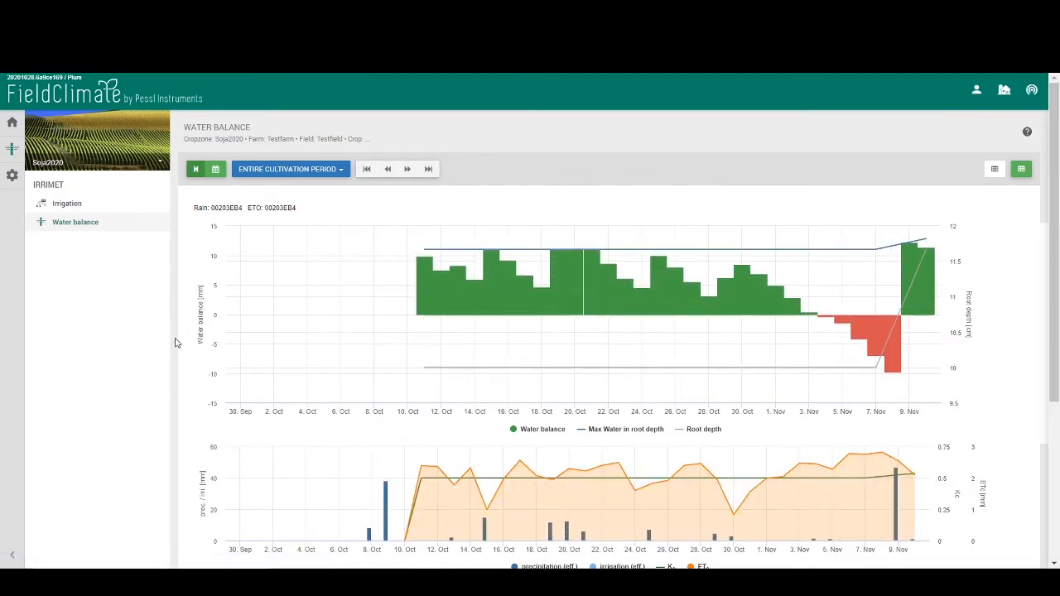
pyautogui.scroll(-1, 176, 343)
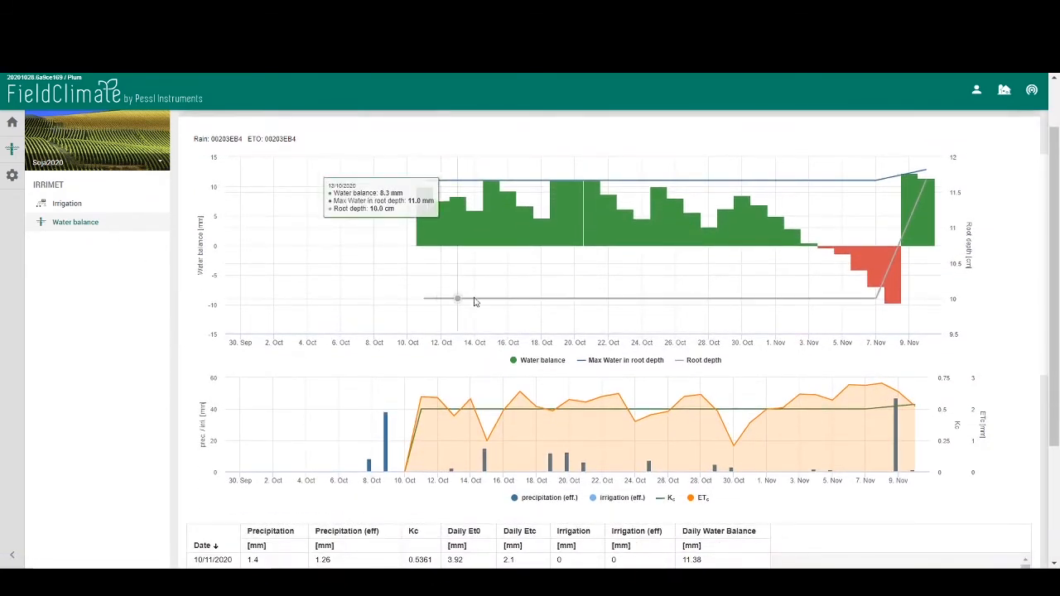